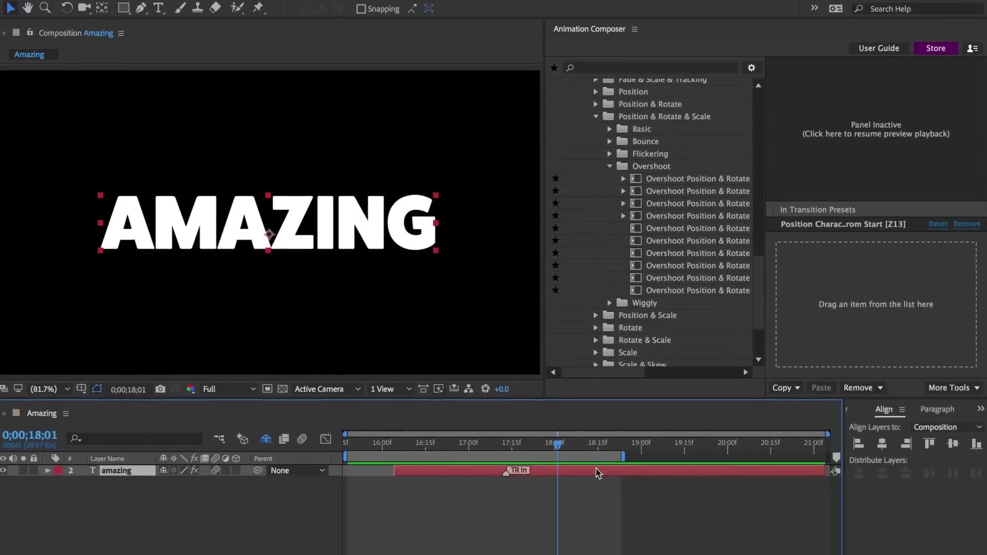
Step: Preview one of the Overshoot Position & Rotate presets in Animation Composer
{"action": "left_click", "coordinate": [661, 239]}
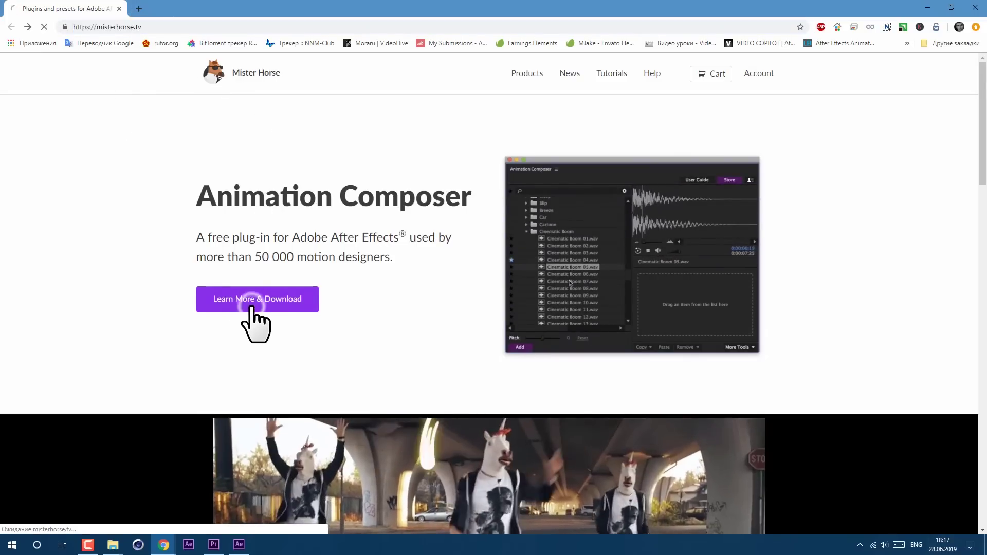
Step: Open the Animation Composer product page and start its Windows download
{"action": "left_click", "coordinate": [252, 307]}
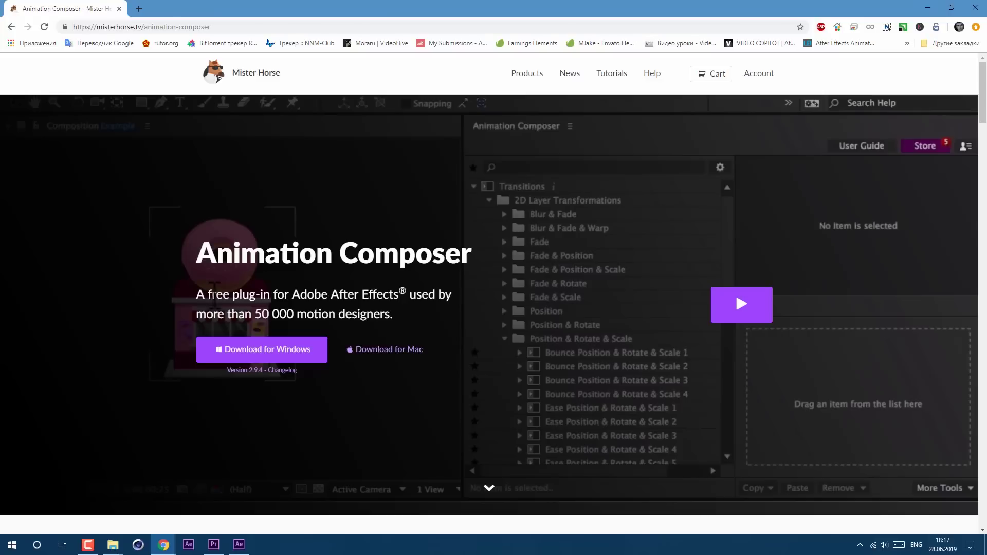
{"action": "left_click_drag", "start_coordinate": [267, 302], "coordinate": [308, 303]}
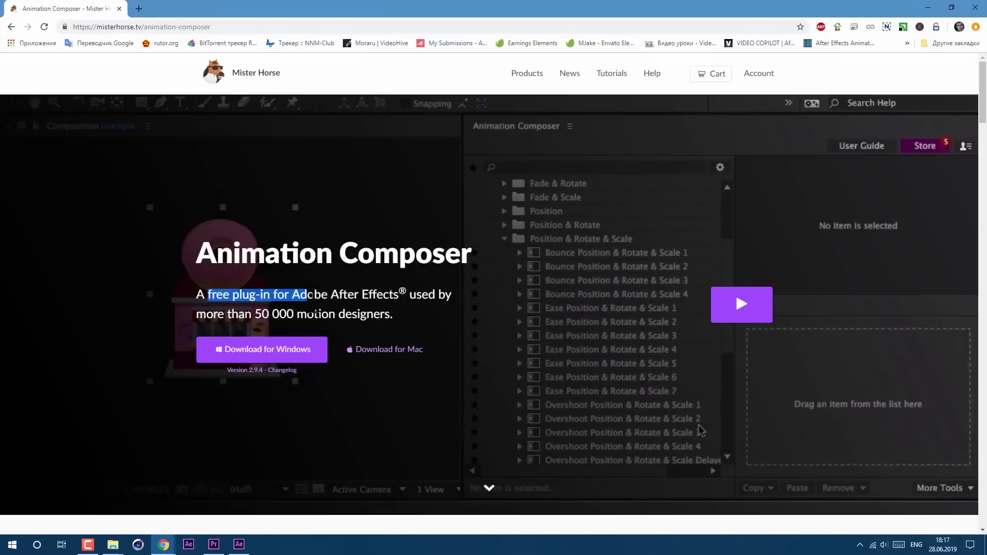
{"action": "left_click", "coordinate": [397, 294]}
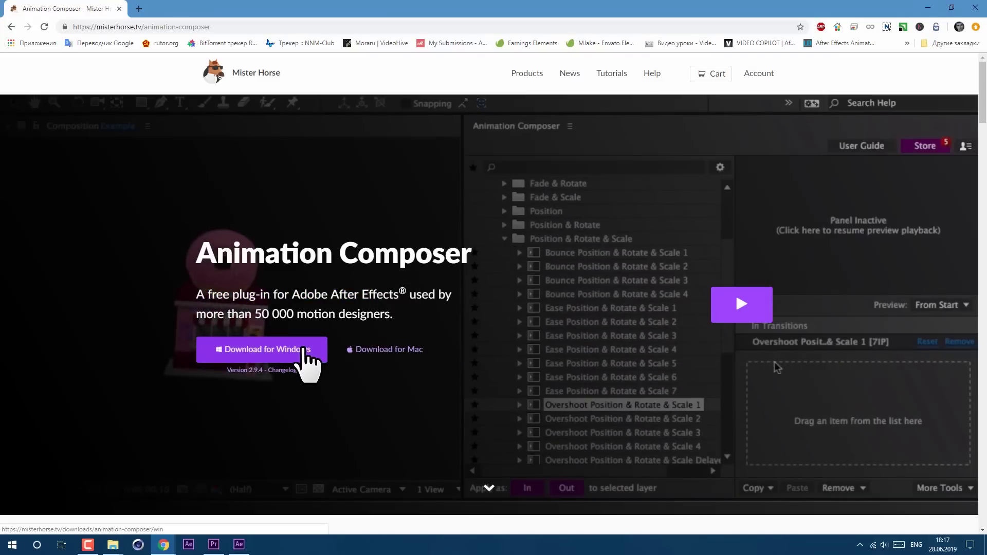
{"action": "left_click", "coordinate": [306, 355]}
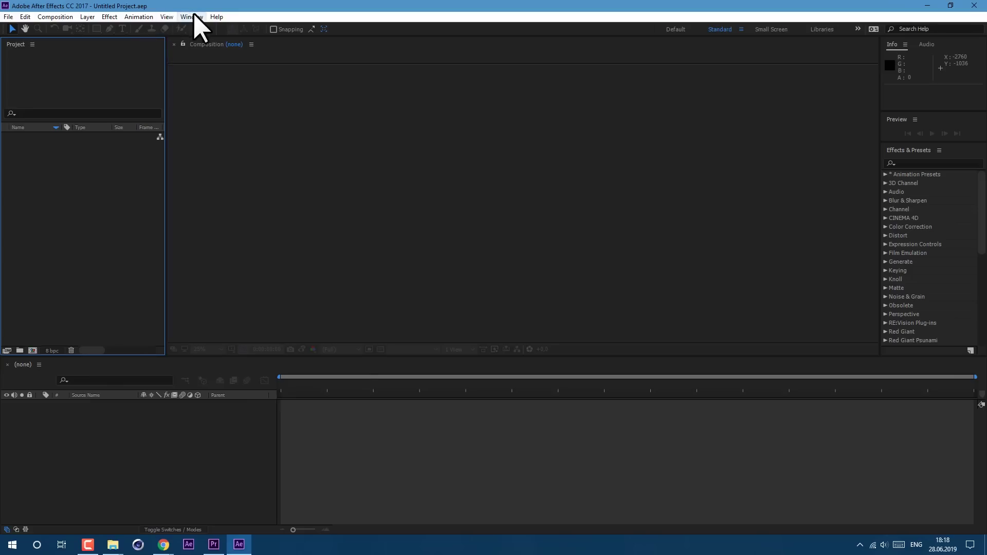
Step: Dock the Animation Composer panel beside Info and show Precomps as a preview grid
{"action": "left_click", "coordinate": [191, 17]}
{"action": "left_click", "coordinate": [223, 80]}
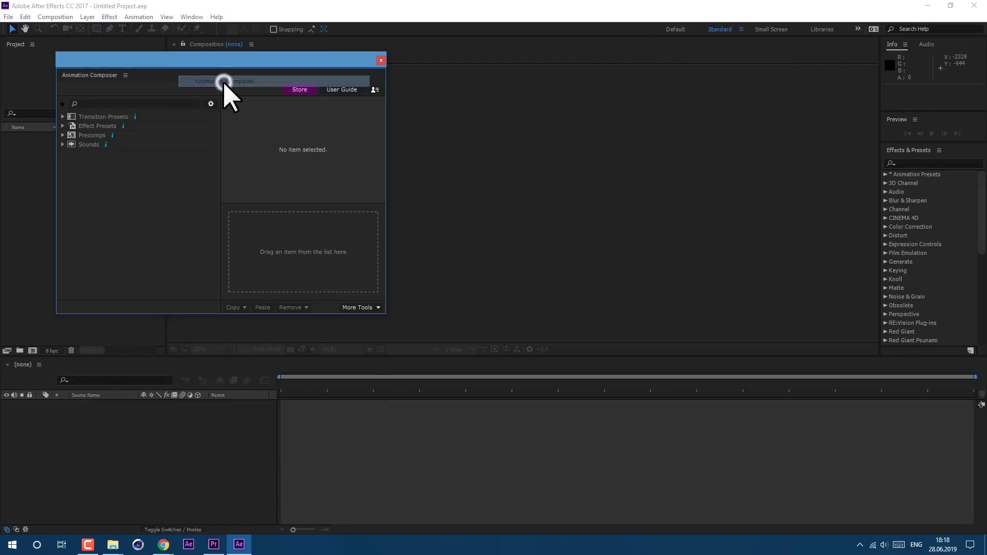
{"action": "left_click_drag", "start_coordinate": [107, 76], "coordinate": [874, 109]}
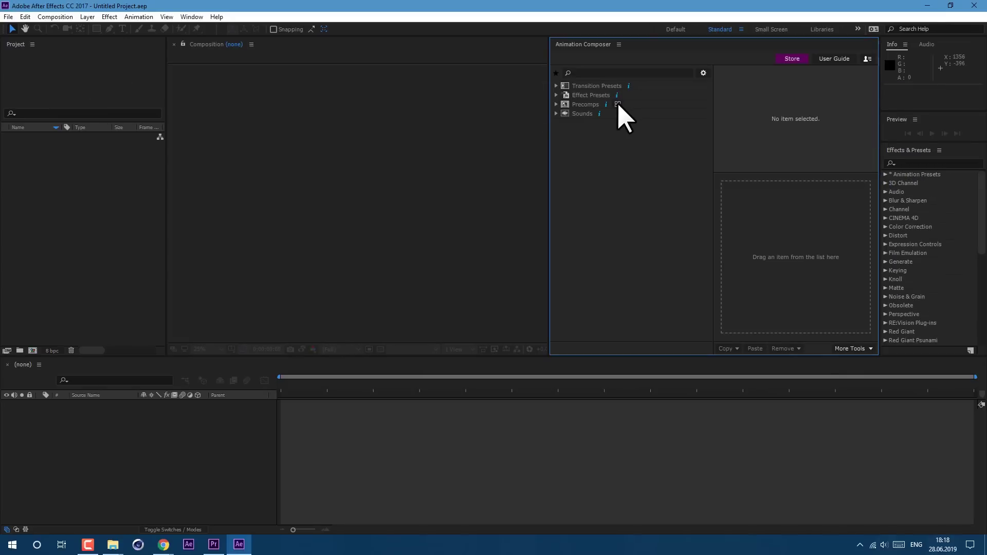
{"action": "left_click", "coordinate": [617, 103]}
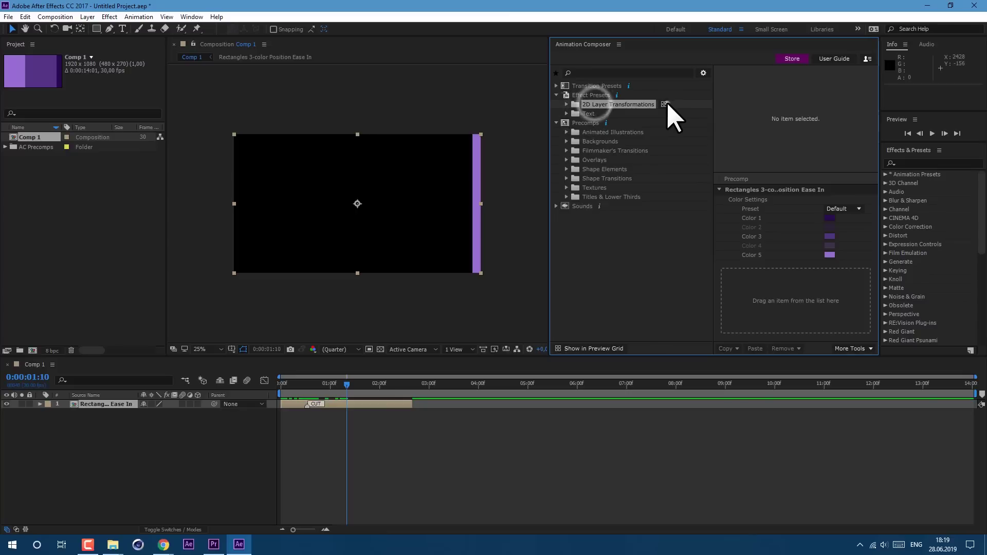
Step: Show 2D Layer Transformations presets as a grid and move the grid window up-left
{"action": "left_click", "coordinate": [663, 104]}
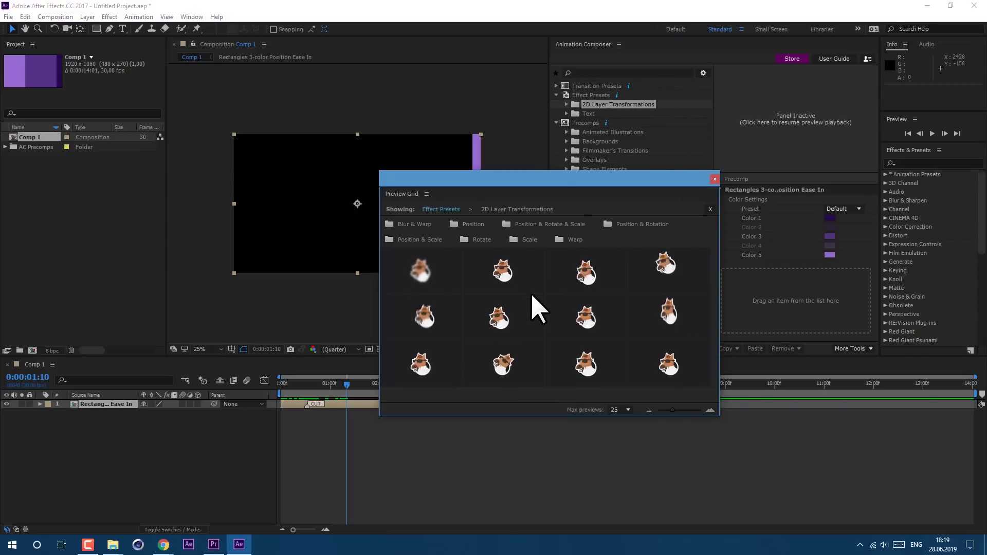
{"action": "left_click_drag", "start_coordinate": [555, 180], "coordinate": [530, 75]}
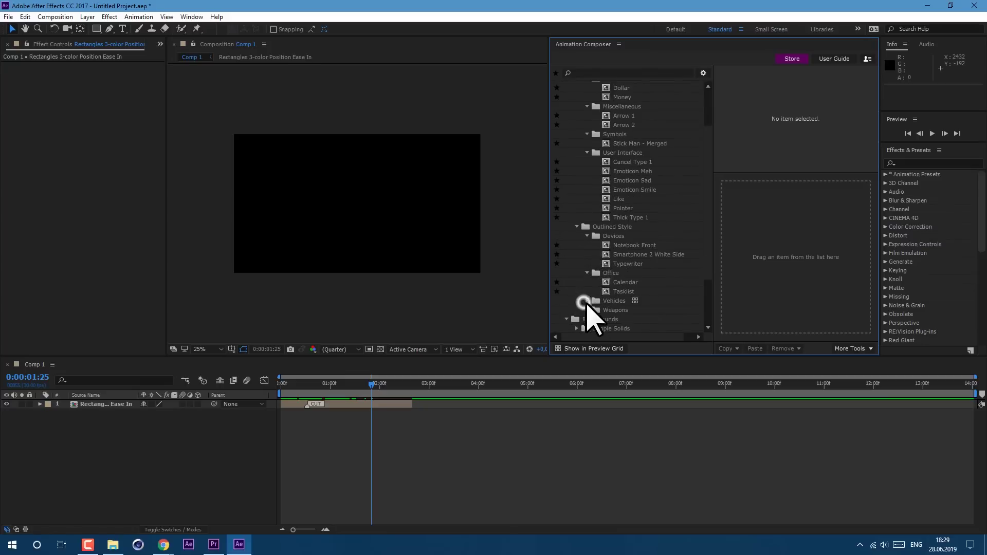
{"action": "scroll", "coordinate": [587, 301], "scroll_direction": "down", "scroll_amount": 2}
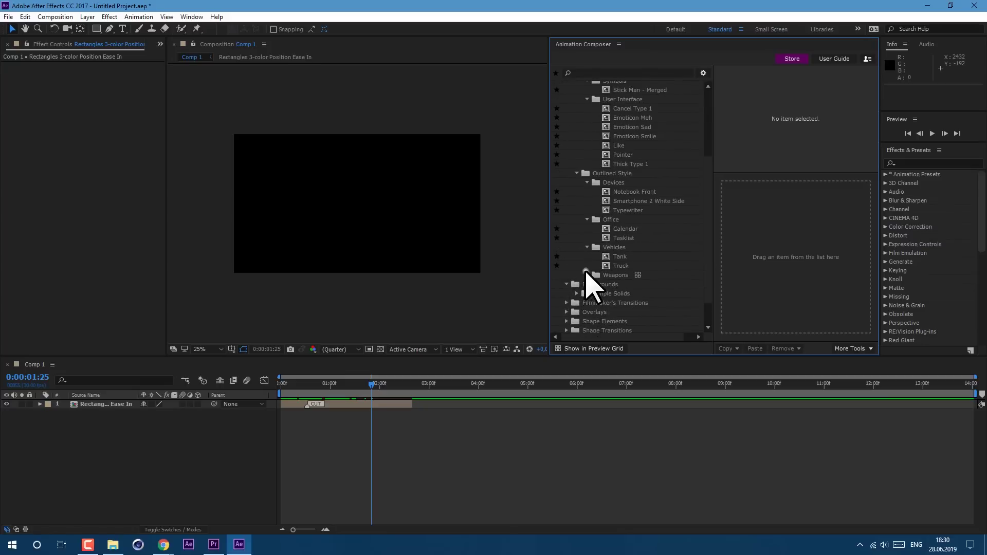
{"action": "scroll", "coordinate": [645, 294], "scroll_direction": "up", "scroll_amount": 2}
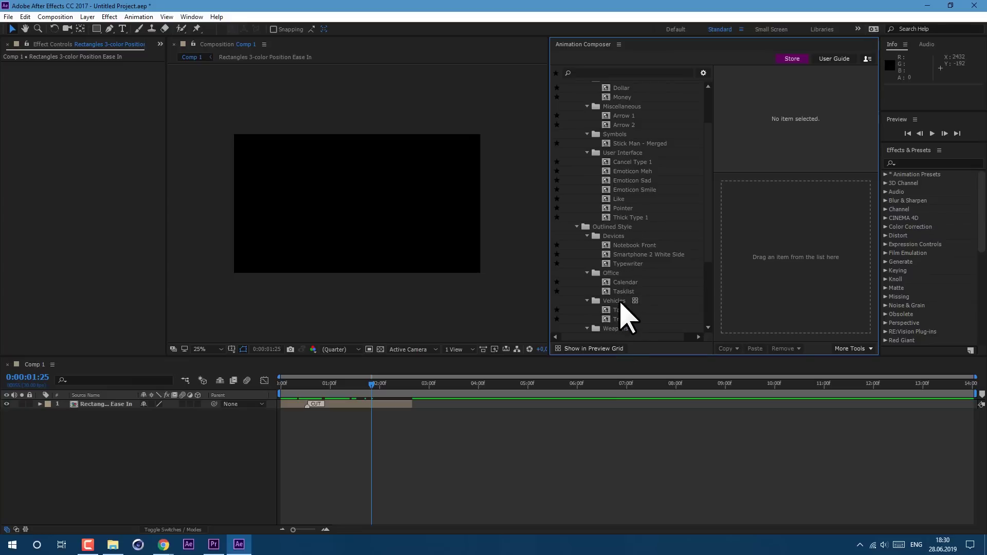
{"action": "scroll", "coordinate": [627, 316], "scroll_direction": "up", "scroll_amount": 2}
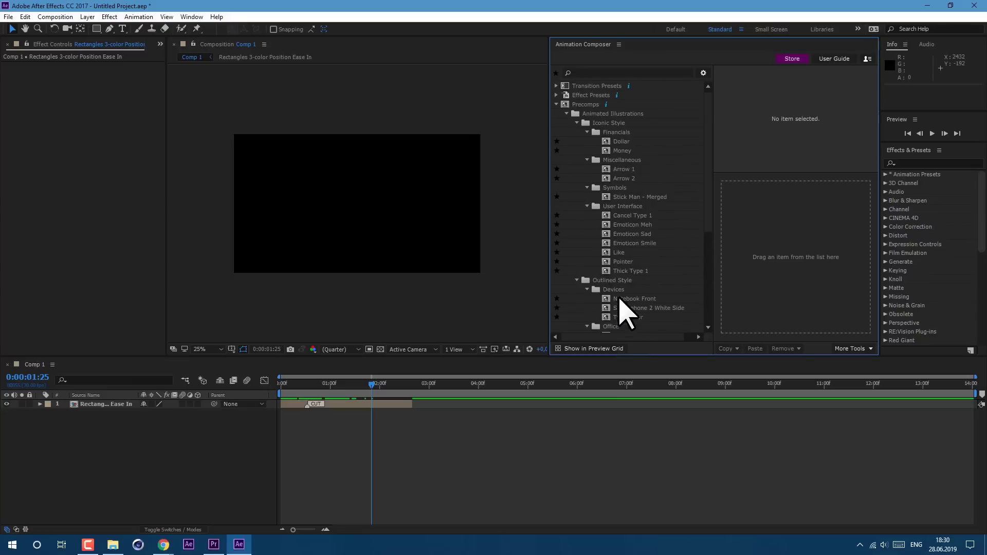
Step: Star Emoticon Sad, dismiss the login tip, and browse Mister Horse Motion Presets products
{"action": "left_click", "coordinate": [556, 233]}
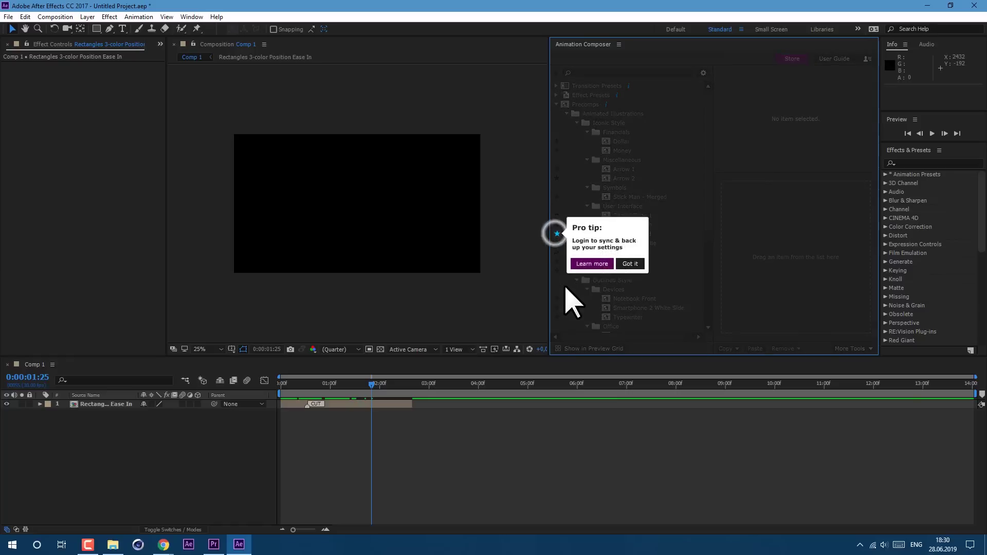
{"action": "left_click", "coordinate": [630, 262]}
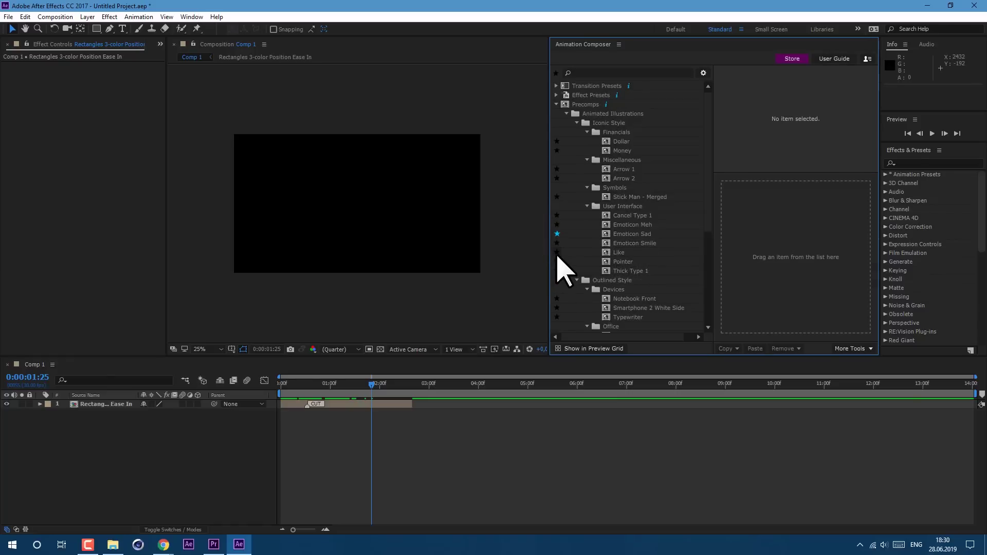
{"action": "scroll", "coordinate": [577, 264], "scroll_direction": "down", "scroll_amount": 1}
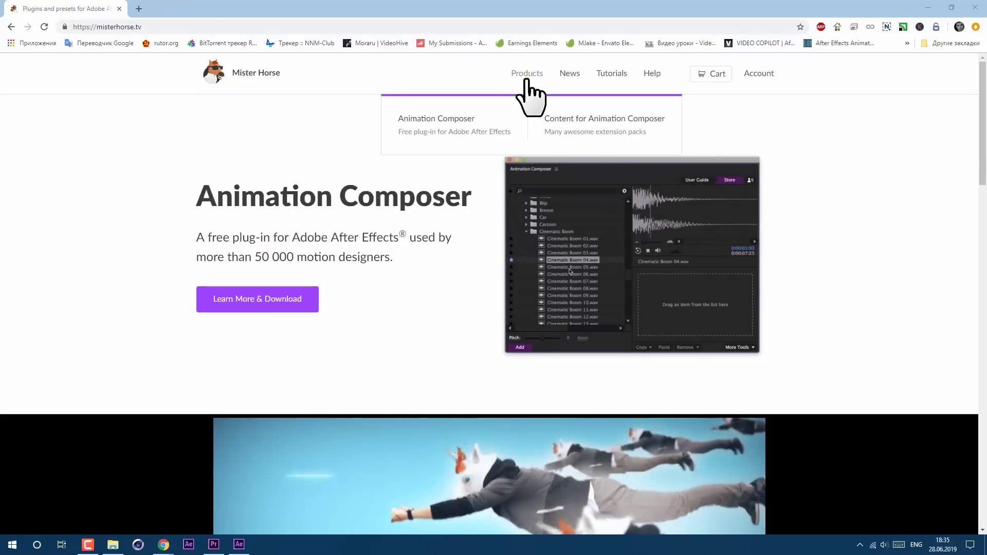
{"action": "left_click", "coordinate": [527, 75]}
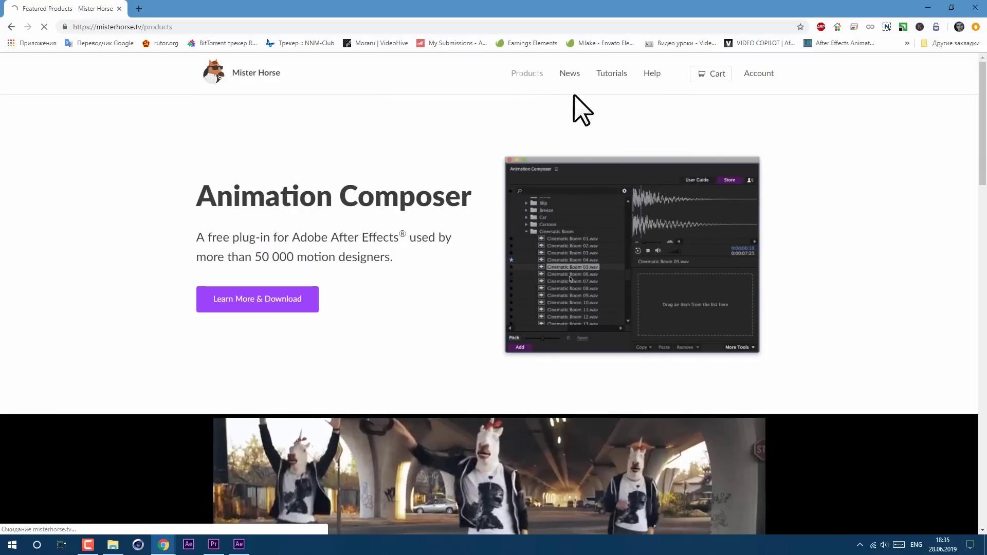
{"action": "left_click", "coordinate": [433, 228]}
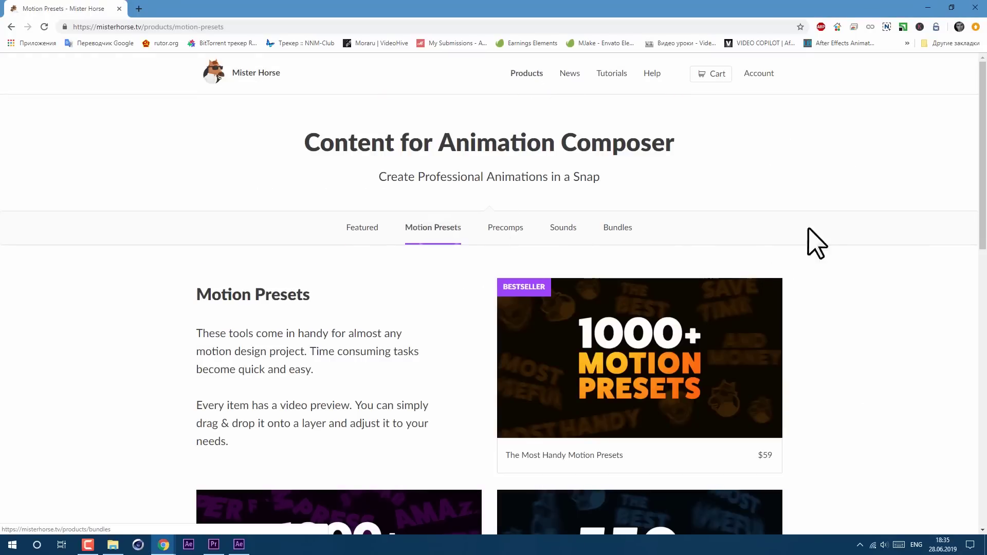
{"action": "scroll", "coordinate": [817, 244], "scroll_direction": "down", "scroll_amount": 2}
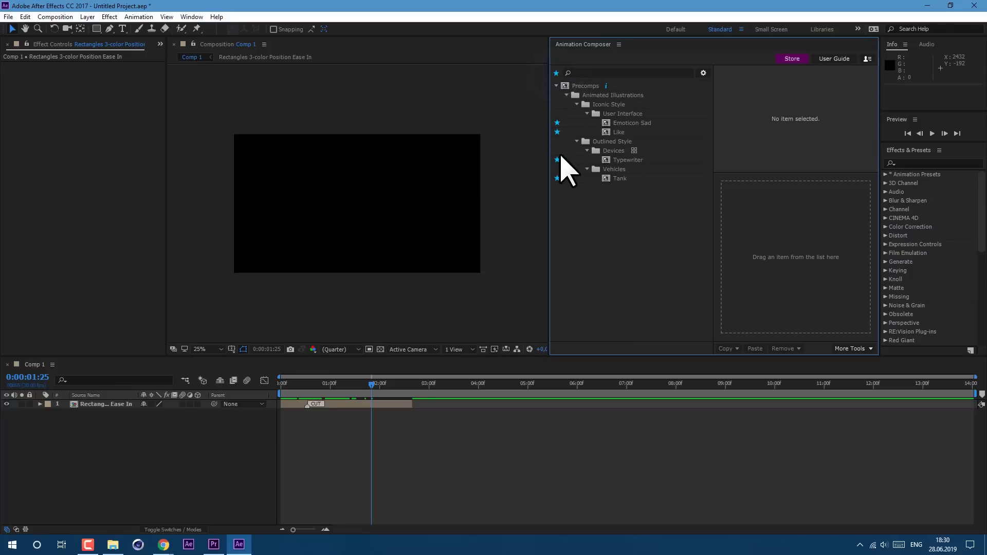
Step: Turn off the favourites filter and collapse the Precomps tree
{"action": "left_click", "coordinate": [555, 73]}
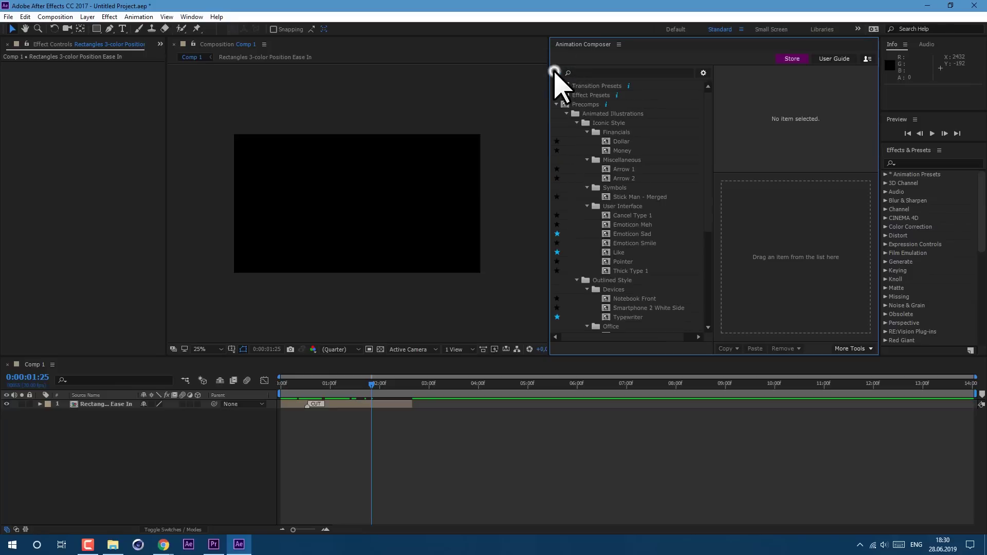
{"action": "left_click", "coordinate": [557, 105]}
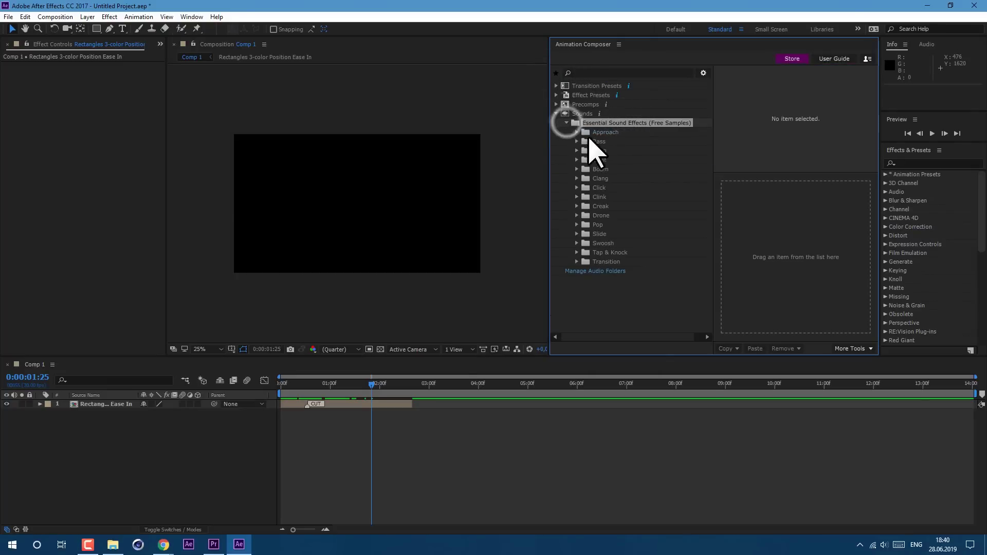
Step: Preview the Wineglass Clang 02.wav sound effect
{"action": "left_click", "coordinate": [615, 188]}
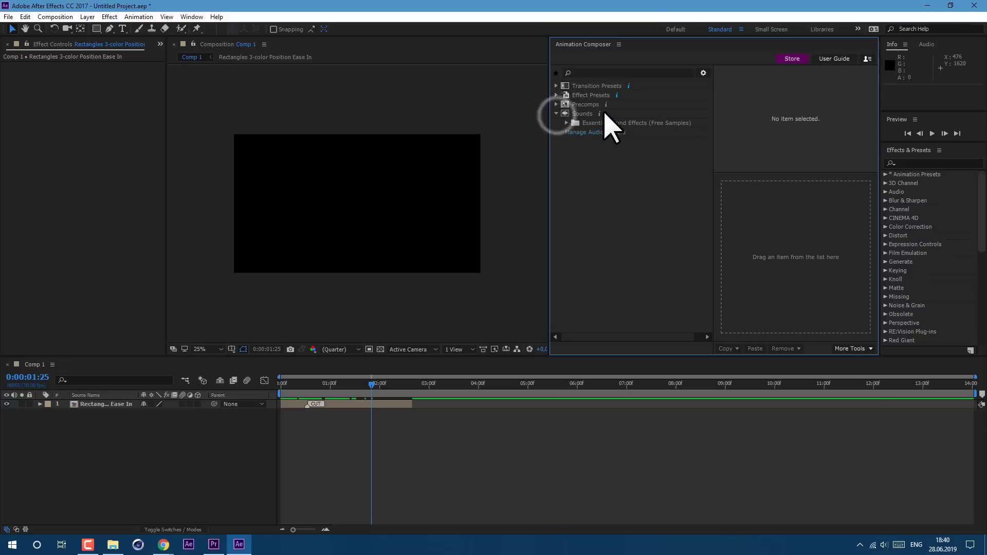
Step: Read the Sounds user guide, then show the More Tools list
{"action": "left_click", "coordinate": [600, 114]}
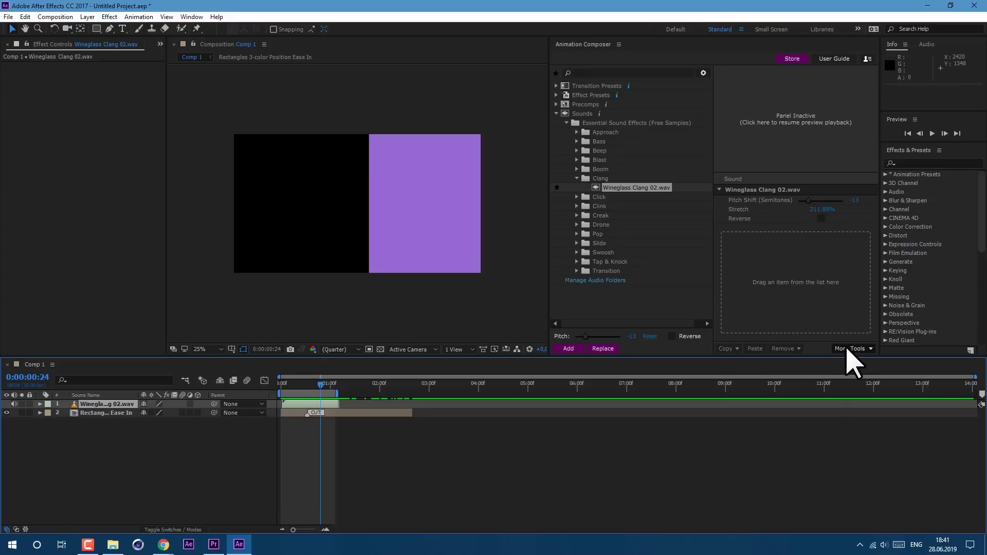
{"action": "left_click", "coordinate": [852, 349]}
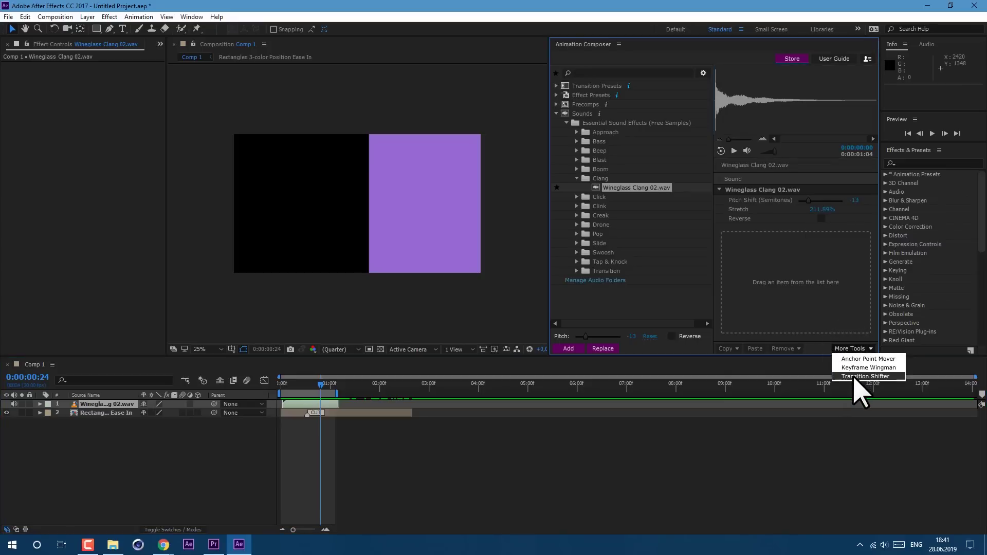
Step: Float Anchor Point Mover over the viewer; move the Rectangles anchor top-right, then bottom-centre
{"action": "left_click", "coordinate": [851, 360]}
{"action": "left_click_drag", "start_coordinate": [75, 61], "coordinate": [447, 222]}
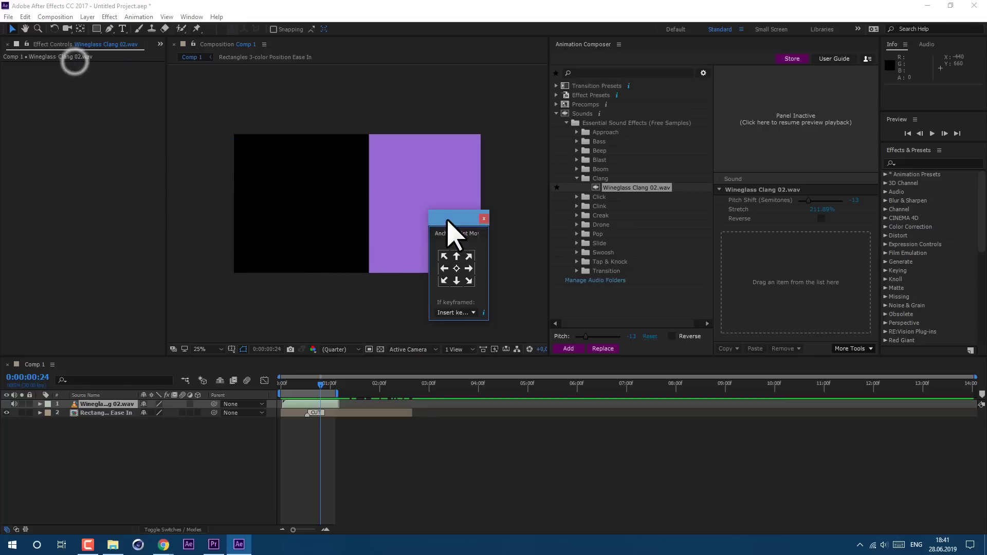
{"action": "left_click", "coordinate": [332, 413]}
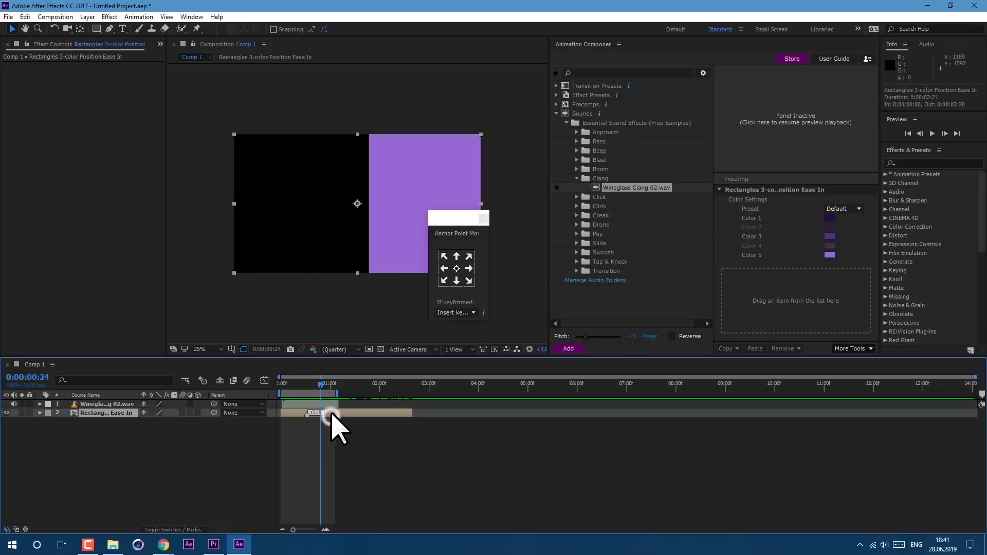
{"action": "left_click", "coordinate": [468, 258]}
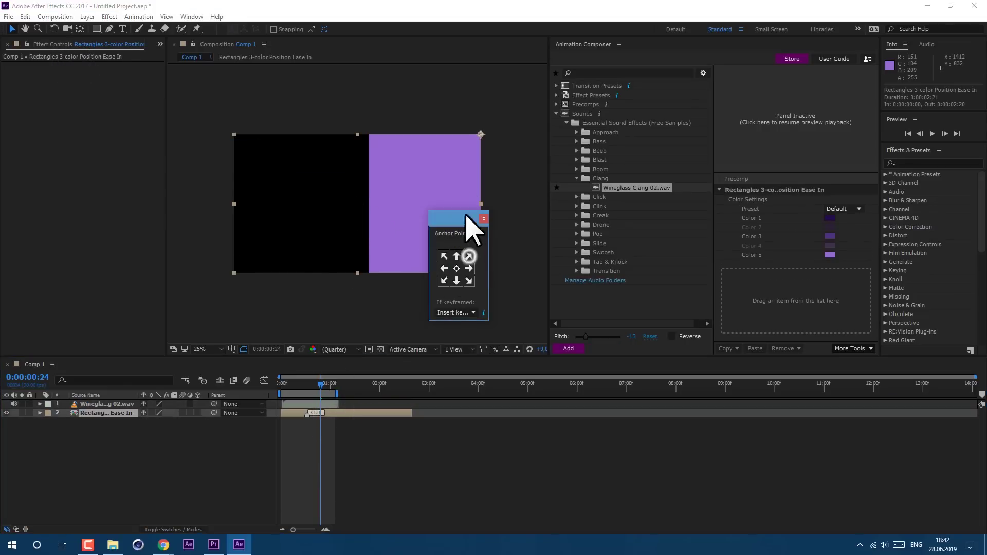
{"action": "left_click", "coordinate": [457, 280]}
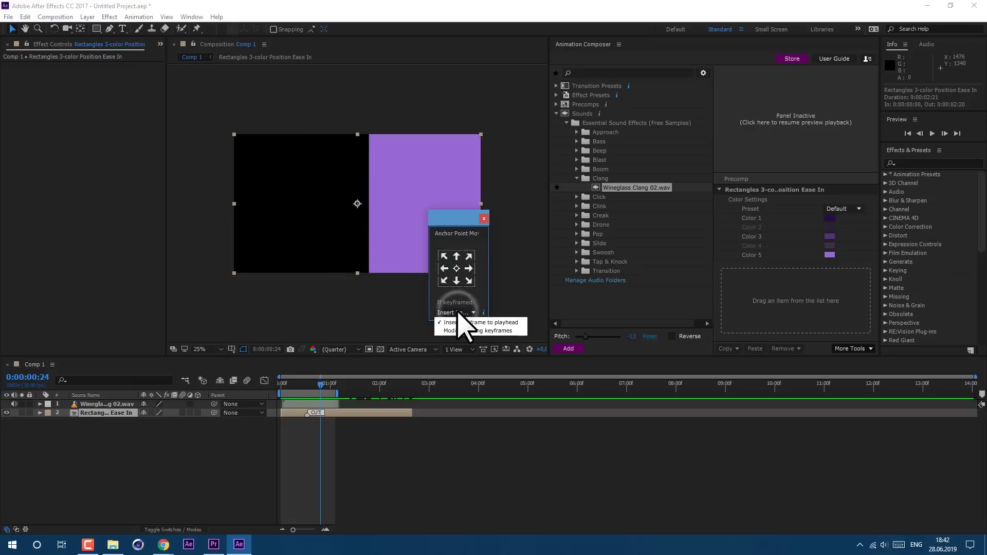
Step: Open the Anchor Point Mover user guide topic and play its tutorial video
{"action": "left_click", "coordinate": [483, 313]}
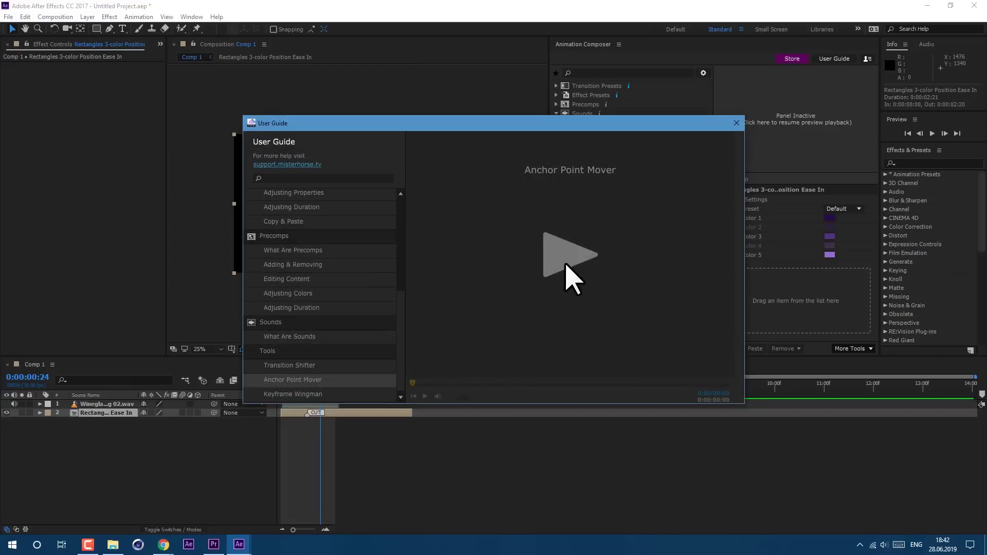
{"action": "left_click", "coordinate": [445, 267]}
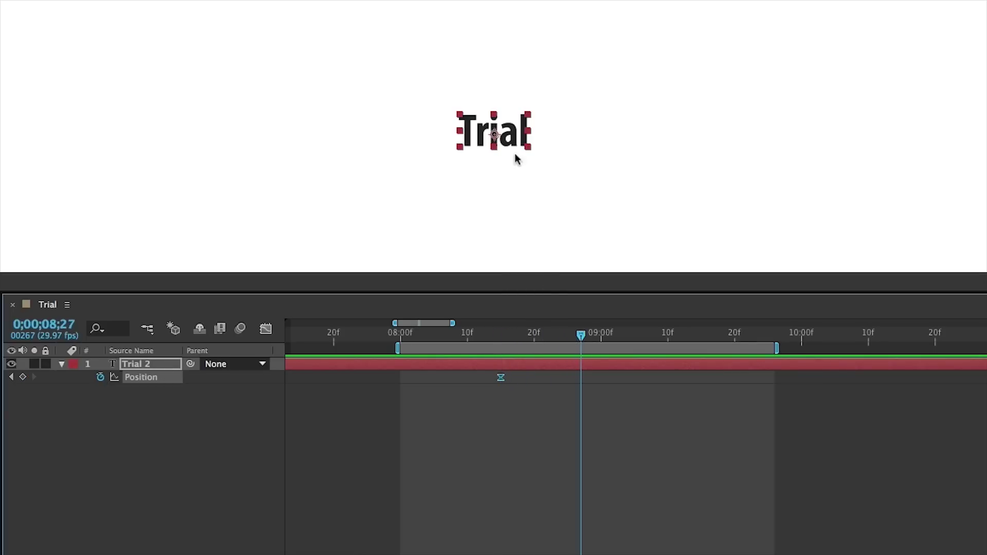
Step: Keyframe the Trial text's position, try Ease In Position 2 - Cubic as Out transition, then view How to buy
{"action": "left_click_drag", "start_coordinate": [516, 159], "coordinate": [23, 154]}
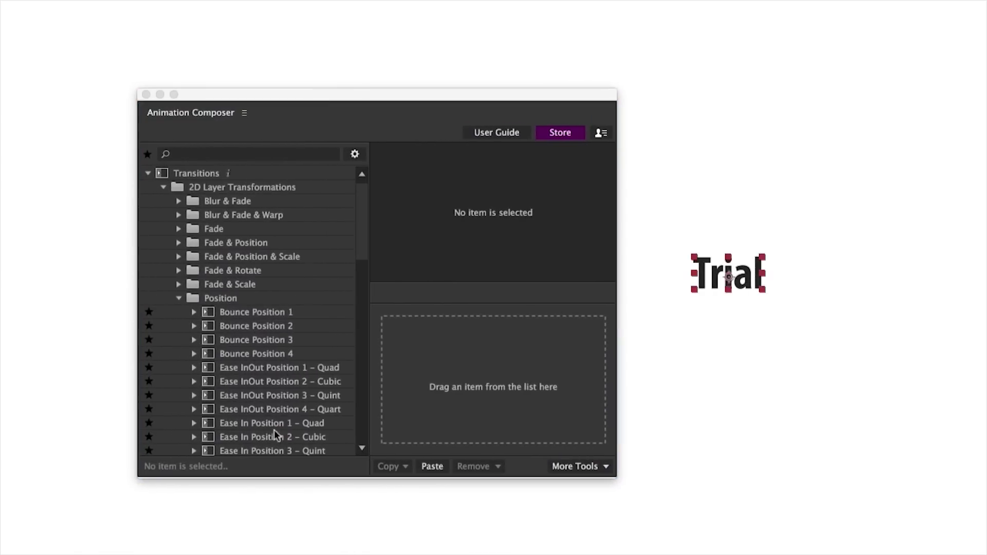
{"action": "left_click_drag", "start_coordinate": [274, 434], "coordinate": [552, 376]}
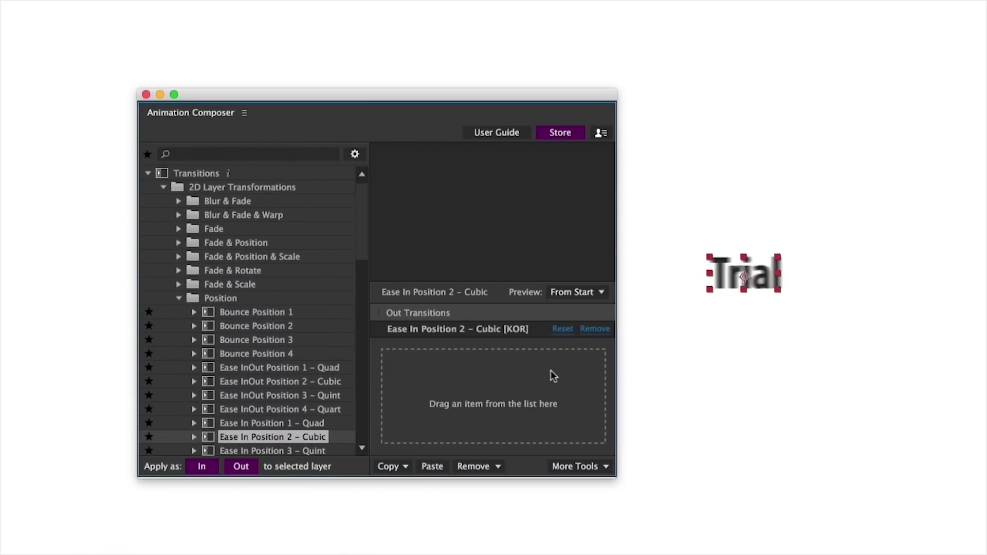
{"action": "left_click", "coordinate": [582, 329]}
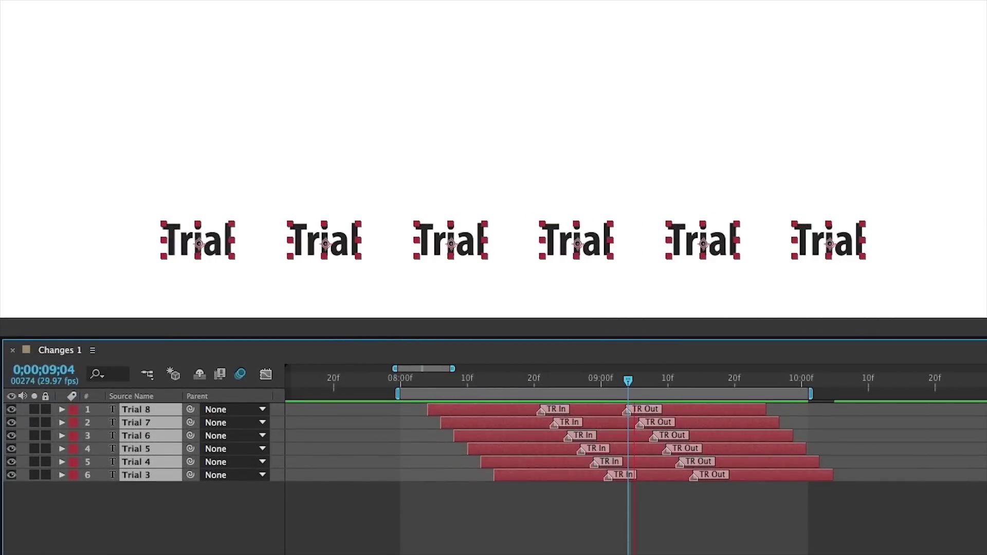
{"action": "left_click", "coordinate": [614, 379]}
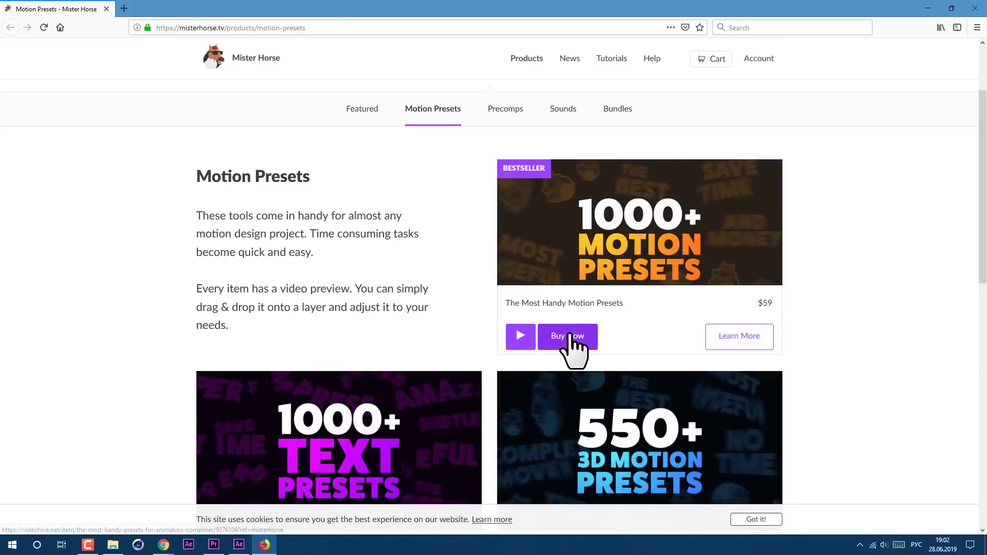
{"action": "left_click", "coordinate": [574, 347]}
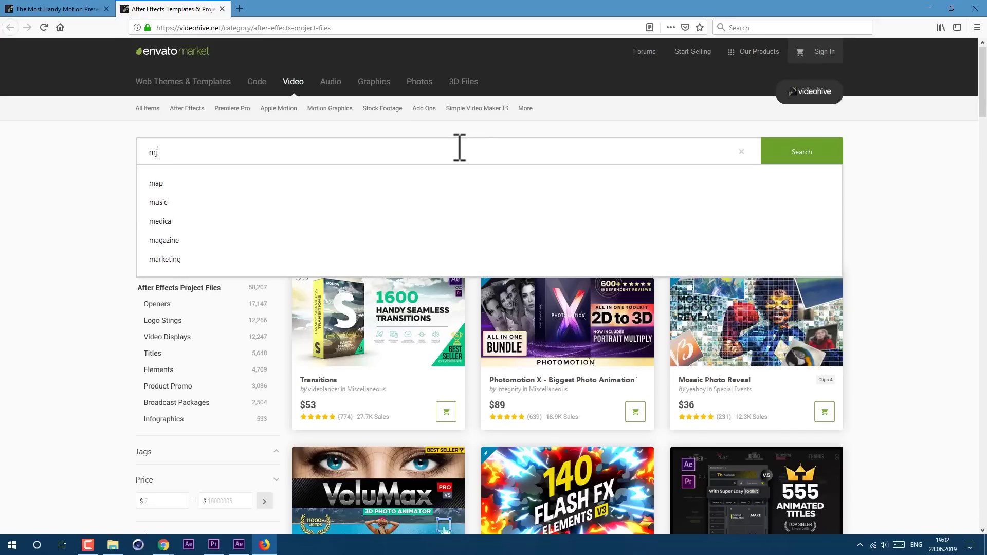
{"action": "type", "text": "ake"}
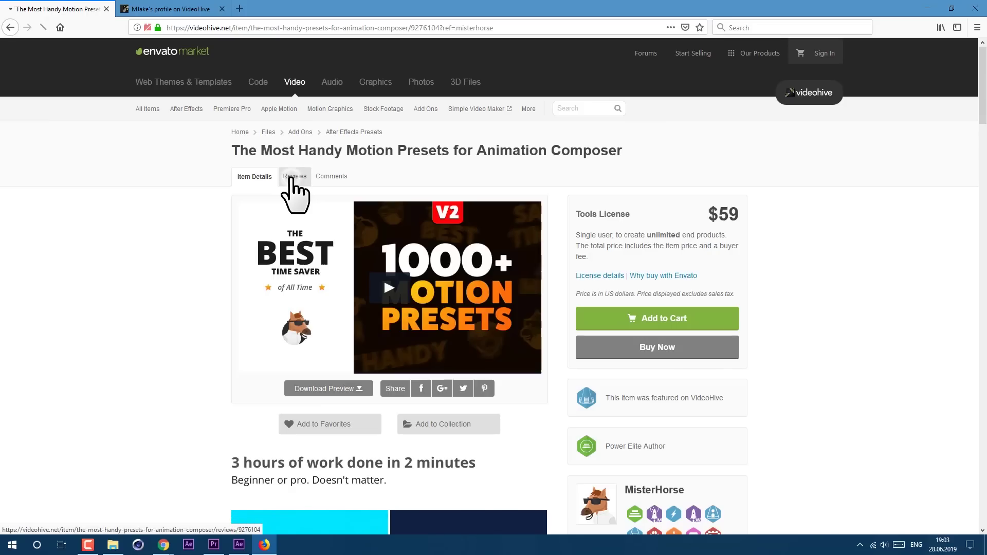
Step: Read the motion presets item's reviews, then play the VFX Bundle preview from about 0:43
{"action": "left_click", "coordinate": [290, 177]}
{"action": "scroll", "coordinate": [321, 244], "scroll_direction": "down", "scroll_amount": 2}
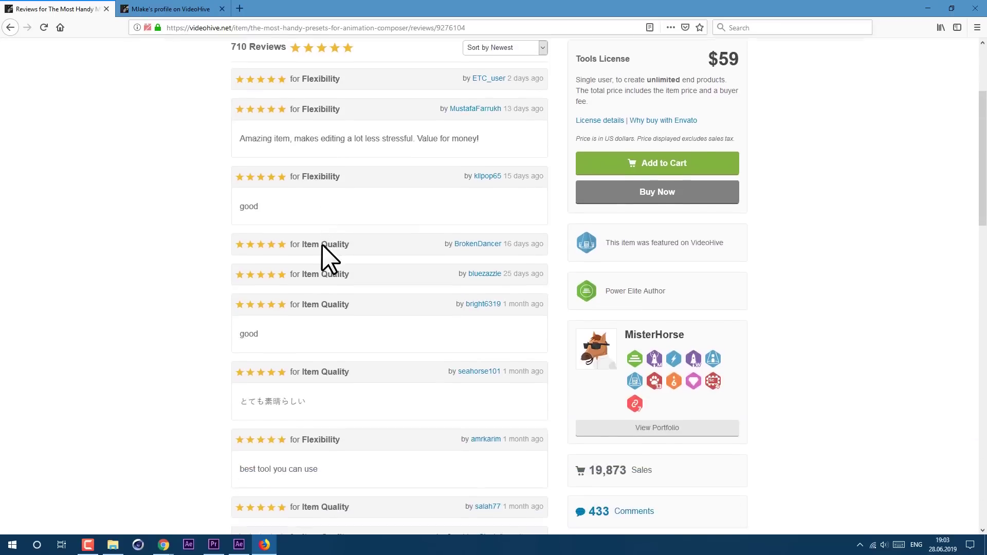
{"action": "scroll", "coordinate": [322, 244], "scroll_direction": "down", "scroll_amount": 2}
{"action": "scroll", "coordinate": [322, 245], "scroll_direction": "down", "scroll_amount": 3}
{"action": "scroll", "coordinate": [322, 244], "scroll_direction": "down", "scroll_amount": 2}
{"action": "scroll", "coordinate": [606, 345], "scroll_direction": "up", "scroll_amount": 5}
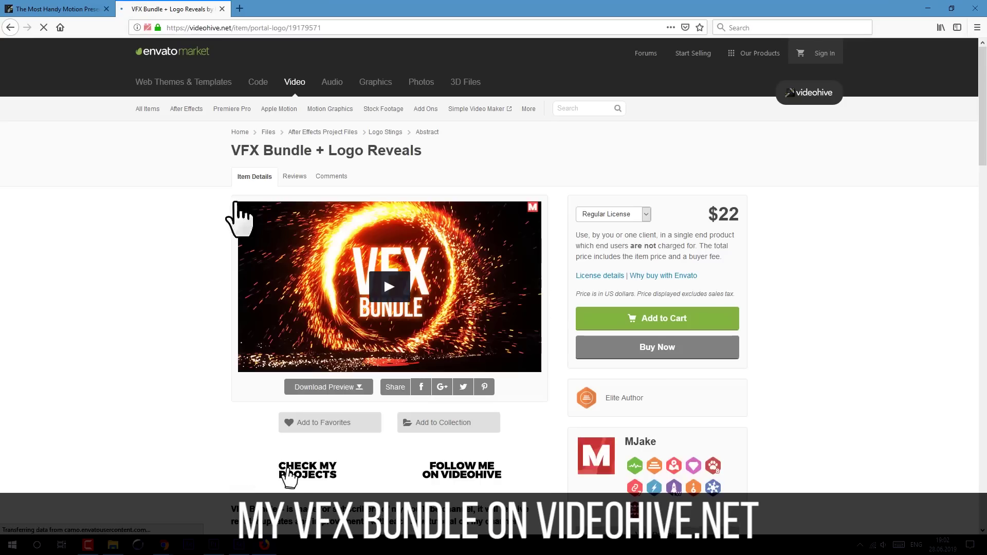
{"action": "left_click", "coordinate": [326, 268]}
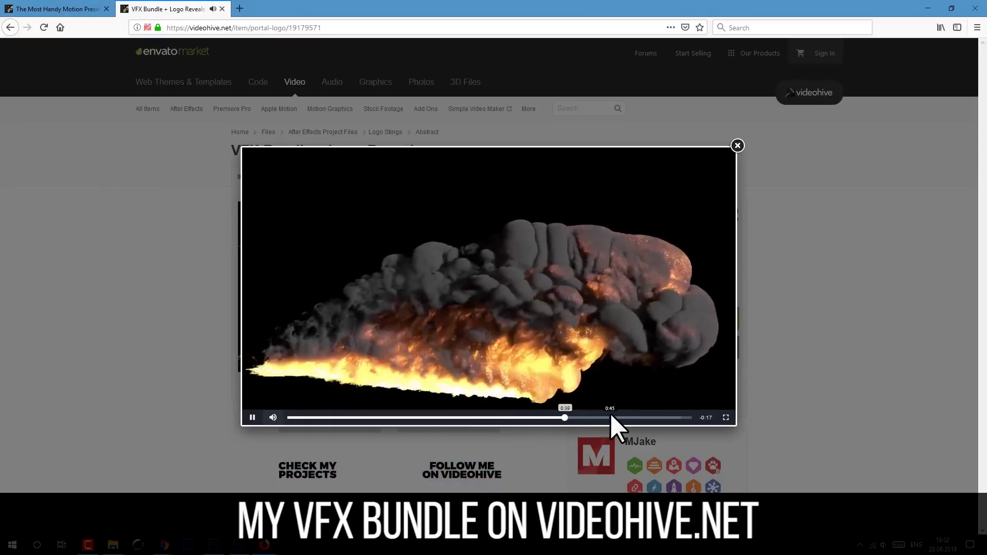
{"action": "left_click", "coordinate": [598, 418]}
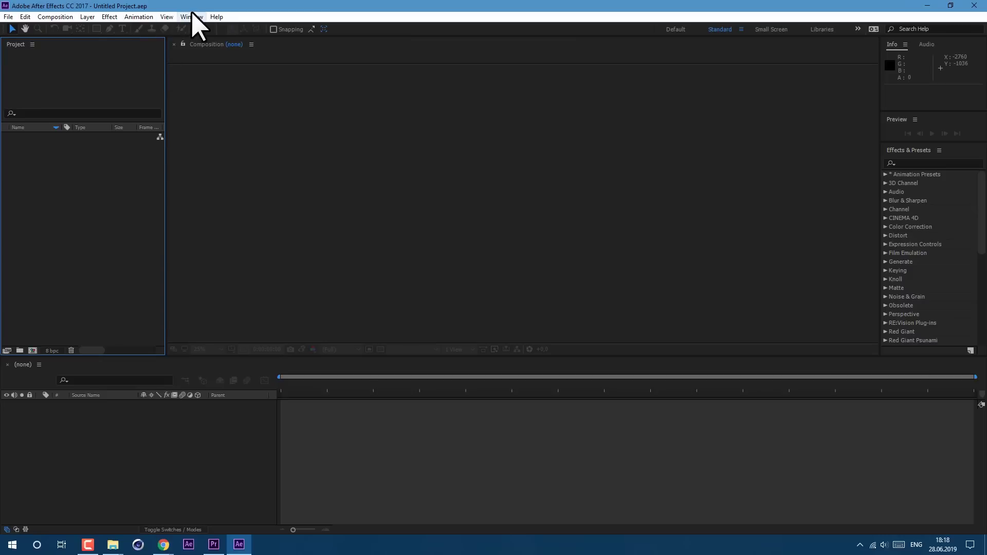
Step: Open Animation Composer's product manager and log in with the Mister Horse account's email and password
{"action": "left_click", "coordinate": [193, 16]}
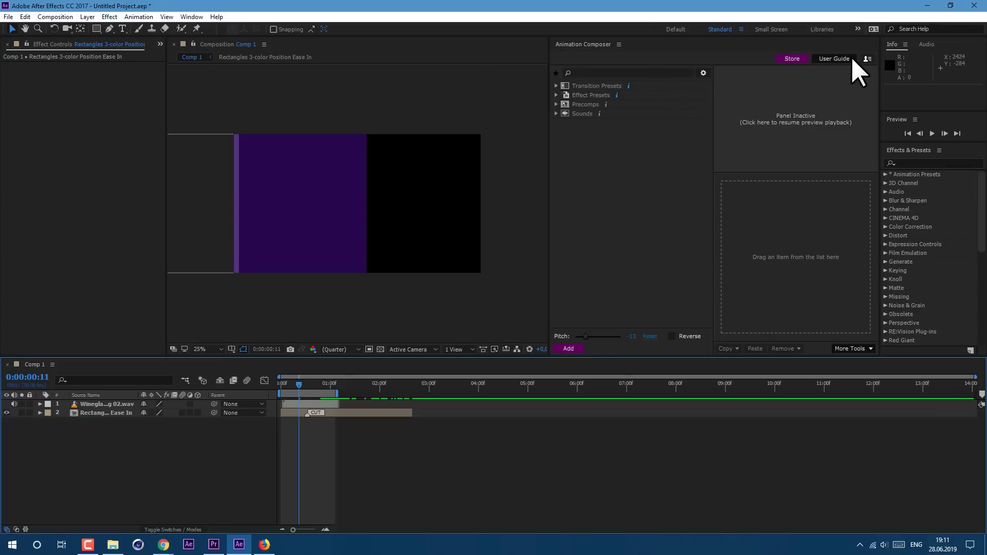
{"action": "left_click", "coordinate": [869, 59]}
{"action": "left_click", "coordinate": [869, 71]}
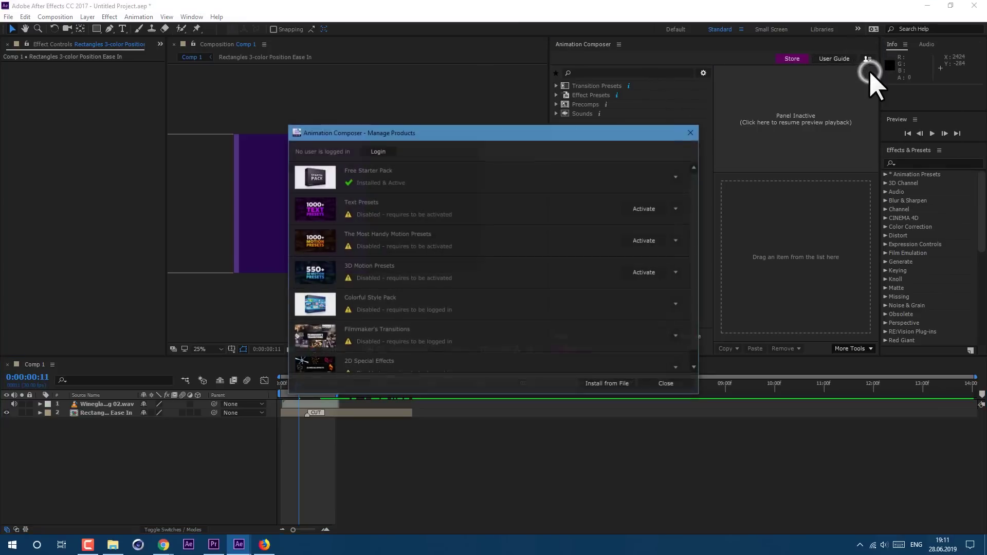
{"action": "left_click", "coordinate": [377, 151]}
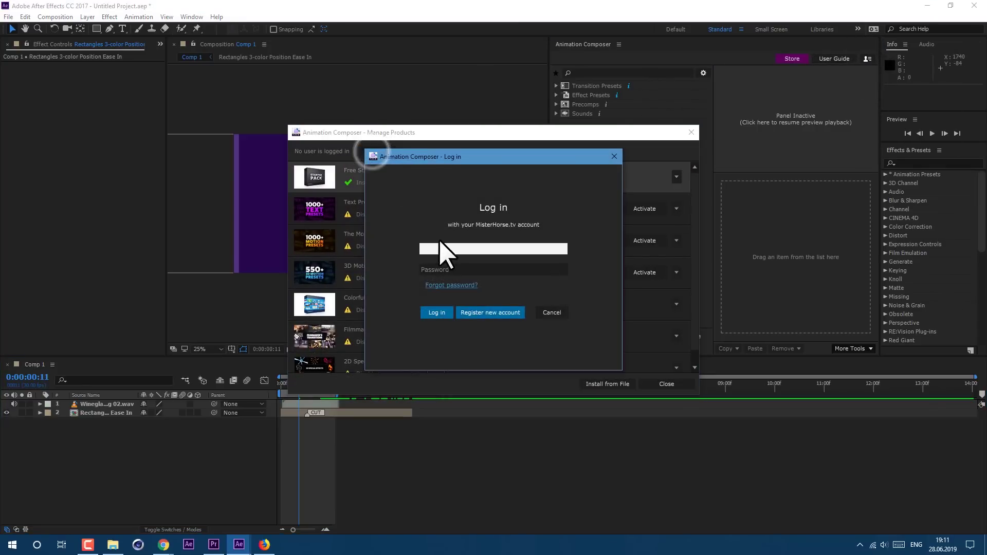
{"action": "type", "text": ".com"}
{"action": "left_click", "coordinate": [486, 270]}
{"action": "type", "text": "•••••••"}
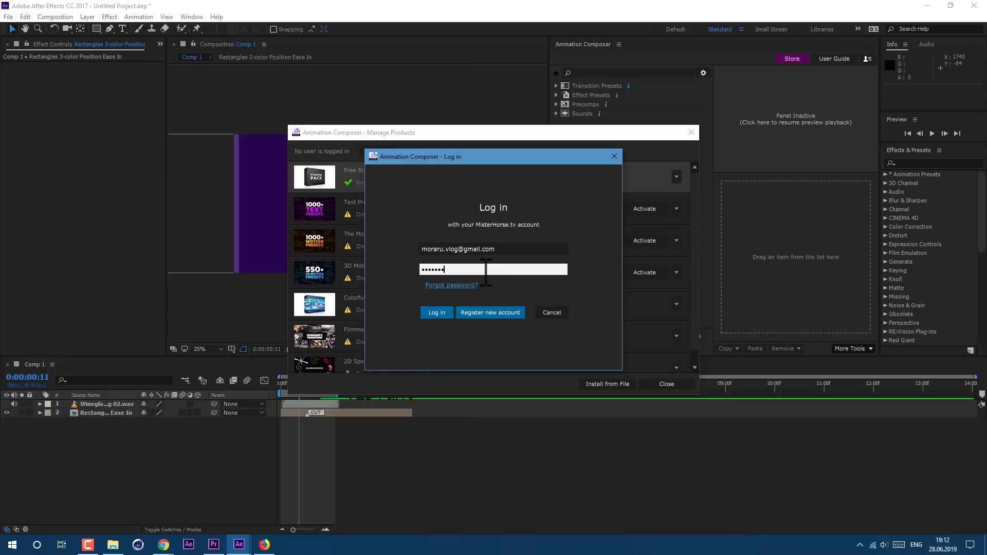
{"action": "left_click", "coordinate": [436, 313]}
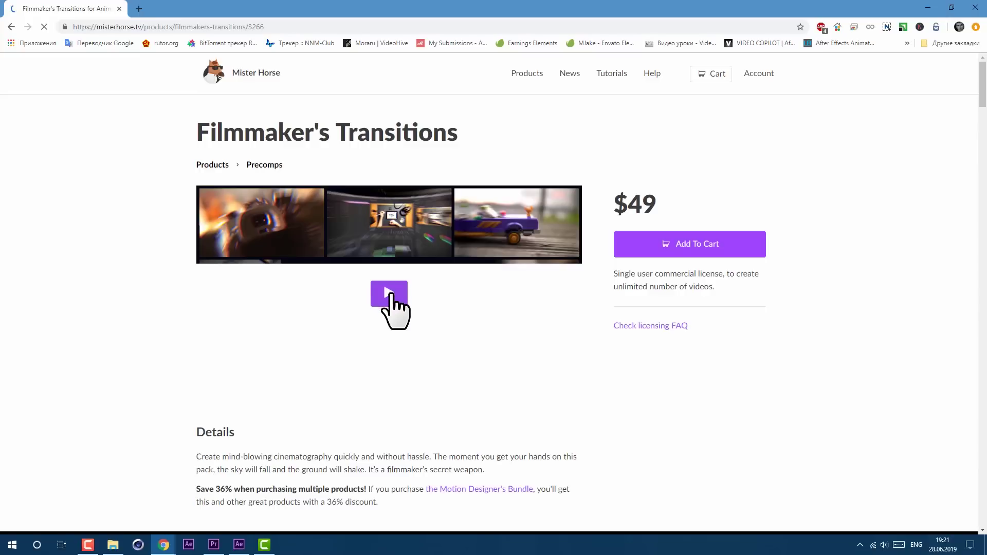
Step: Play the Filmmaker's Transitions preview, browse Motion Presets, then open the free Animation Composer download page
{"action": "left_click", "coordinate": [390, 293]}
{"action": "left_click", "coordinate": [611, 391]}
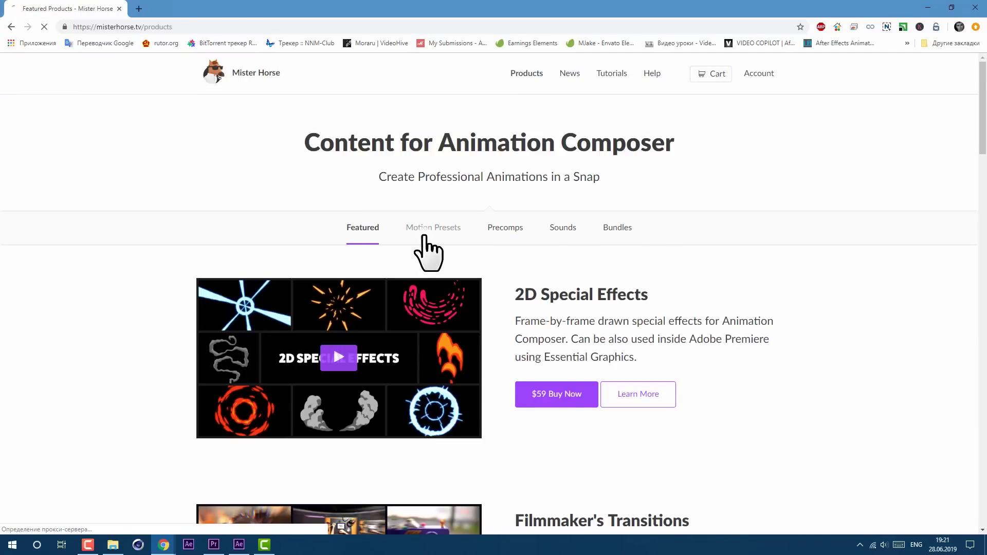
{"action": "left_click", "coordinate": [423, 237]}
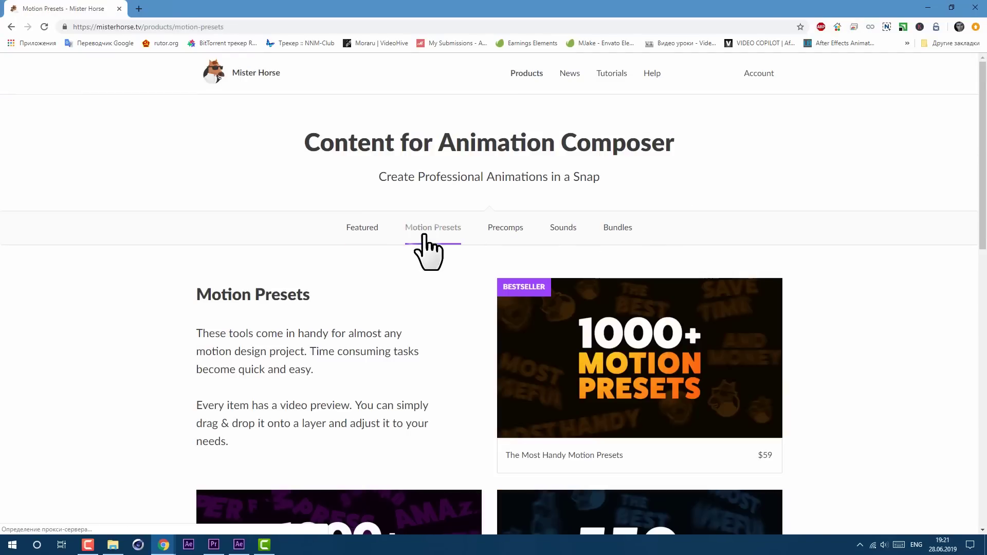
{"action": "scroll", "coordinate": [903, 258], "scroll_direction": "down", "scroll_amount": 2}
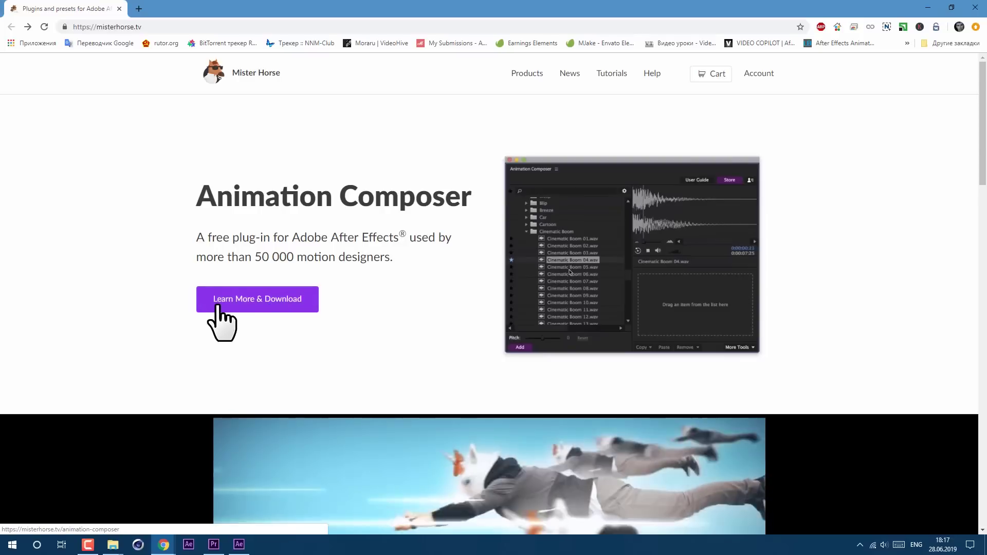
{"action": "left_click", "coordinate": [253, 305]}
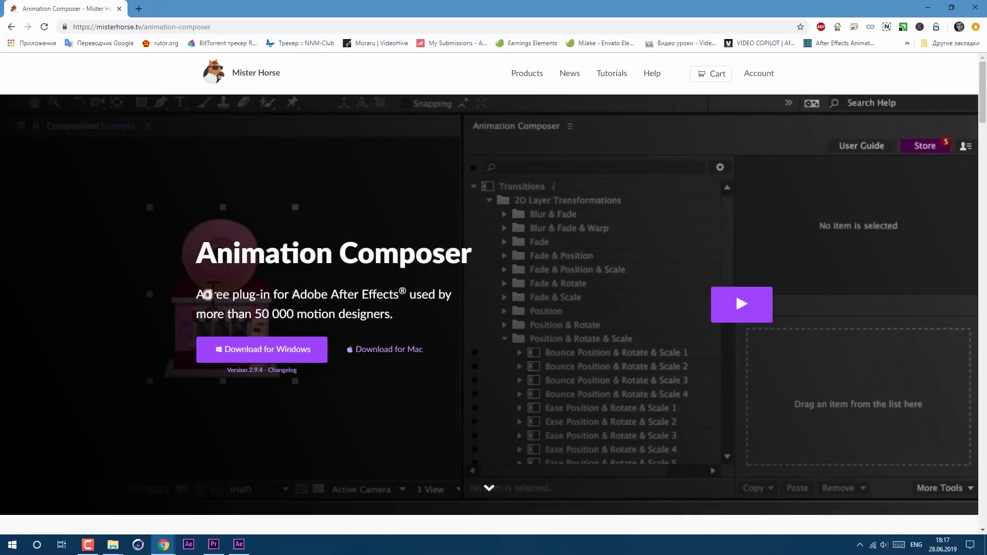
{"action": "left_click_drag", "start_coordinate": [262, 309], "coordinate": [311, 308]}
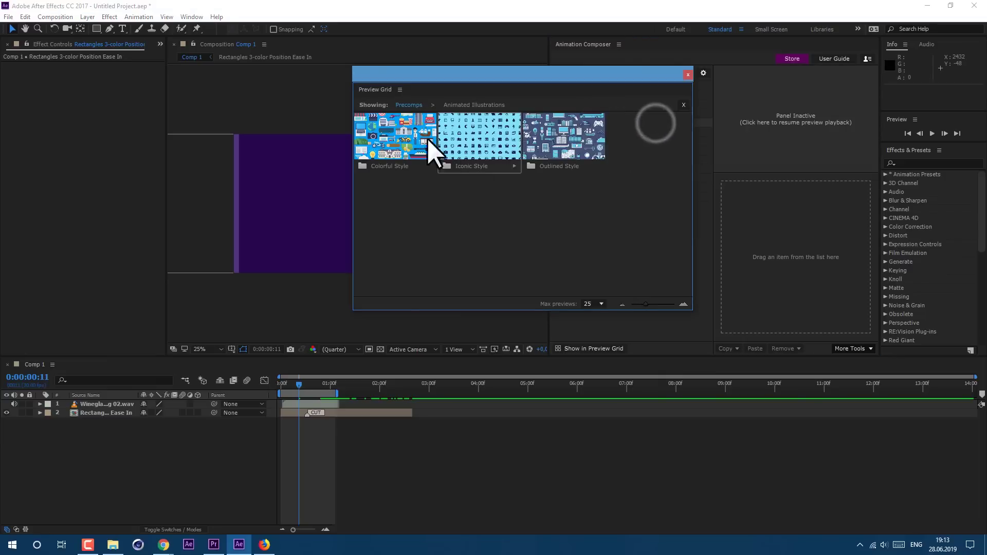
Step: Browse Colorful Style illustrations with Max previews at 50, then close the Preview Grid
{"action": "left_click", "coordinate": [400, 130]}
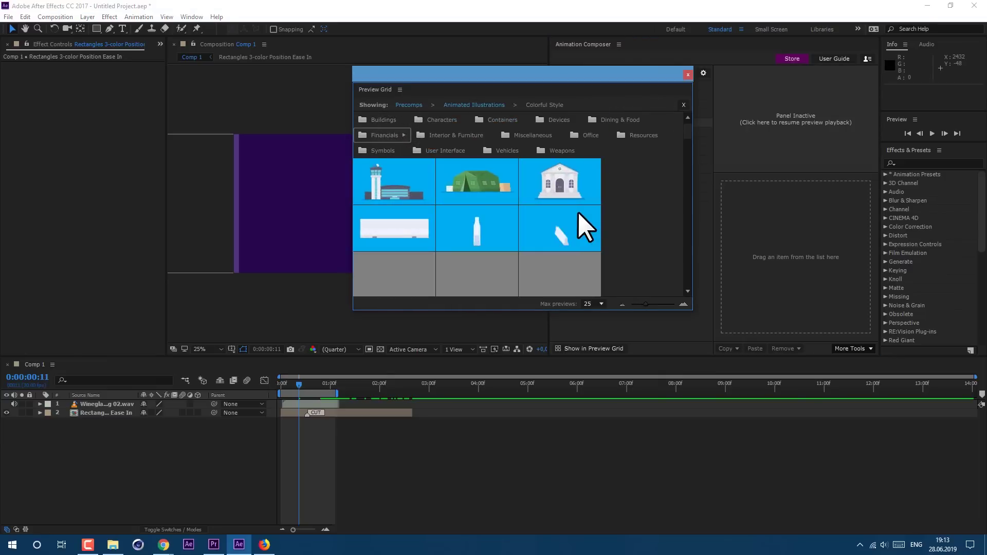
{"action": "scroll", "coordinate": [572, 216], "scroll_direction": "down", "scroll_amount": 2}
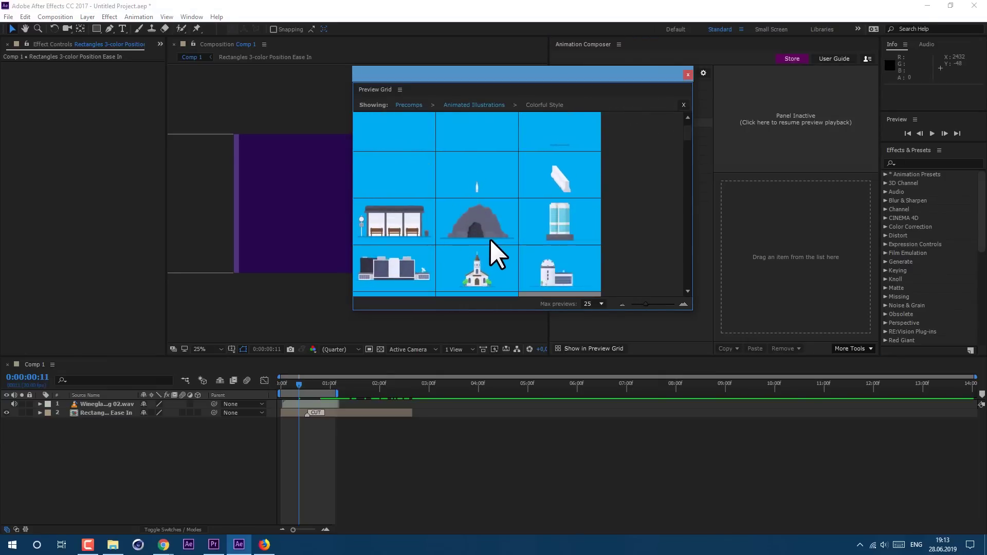
{"action": "scroll", "coordinate": [490, 239], "scroll_direction": "down", "scroll_amount": 1}
{"action": "left_click", "coordinate": [594, 304]}
{"action": "left_click", "coordinate": [571, 324]}
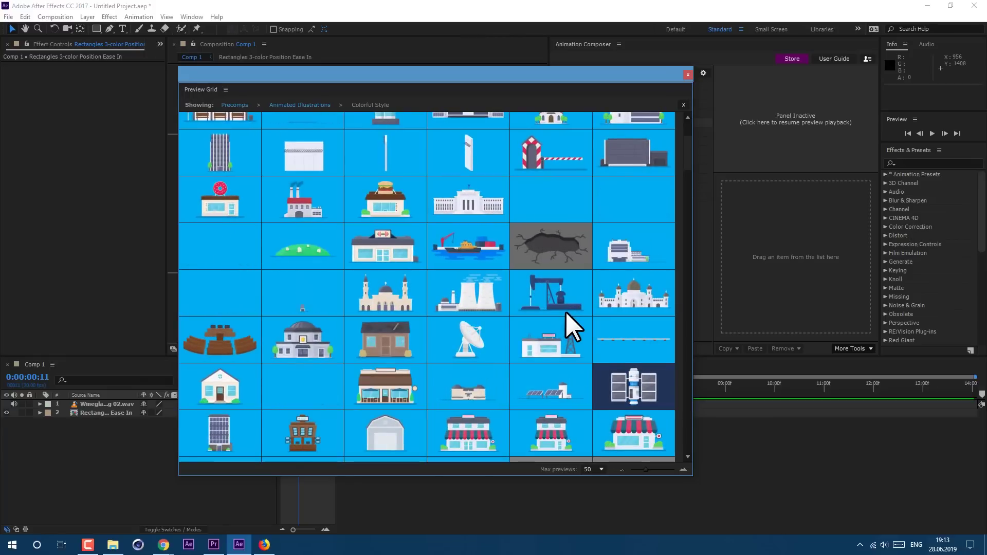
{"action": "scroll", "coordinate": [571, 324], "scroll_direction": "up", "scroll_amount": 3}
{"action": "left_click", "coordinate": [688, 74]}
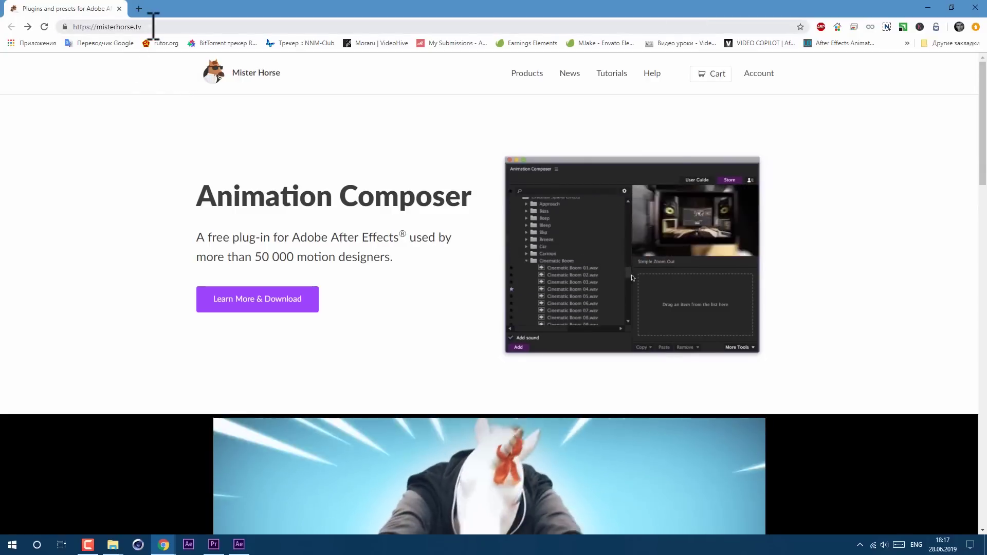
Step: From the misterhorse.tv home page, open the Animation Composer page via Learn More & Download
{"action": "left_click", "coordinate": [147, 26]}
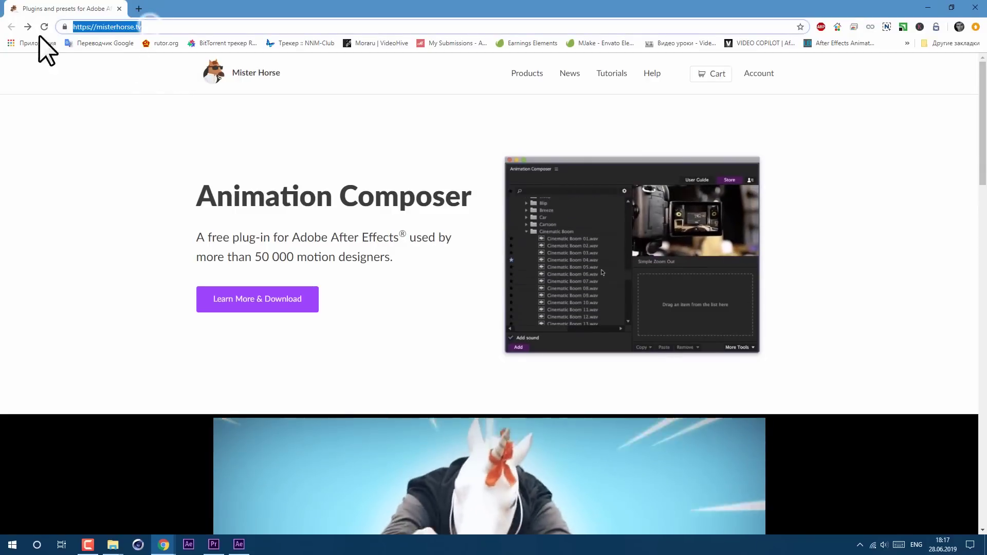
{"action": "left_click", "coordinate": [186, 73]}
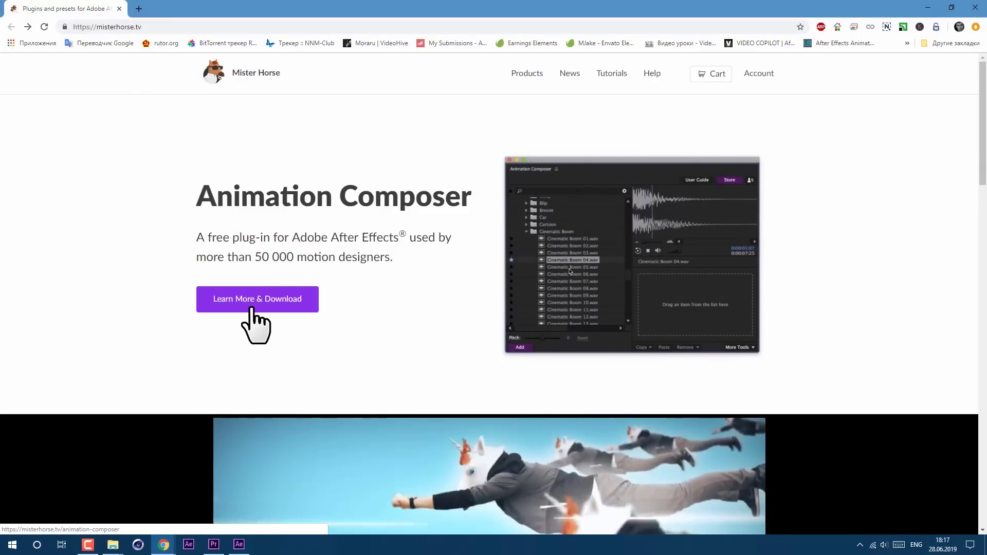
{"action": "left_click", "coordinate": [251, 305]}
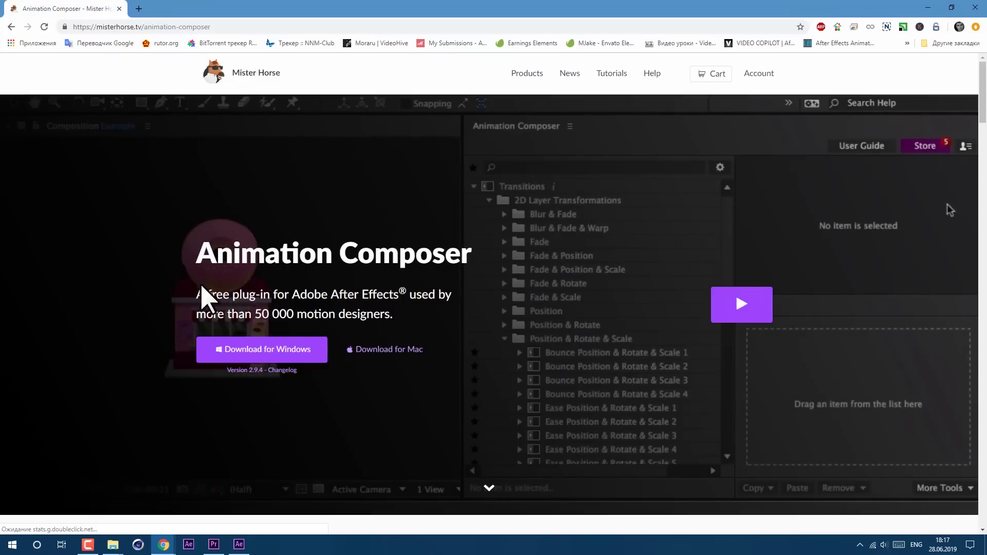